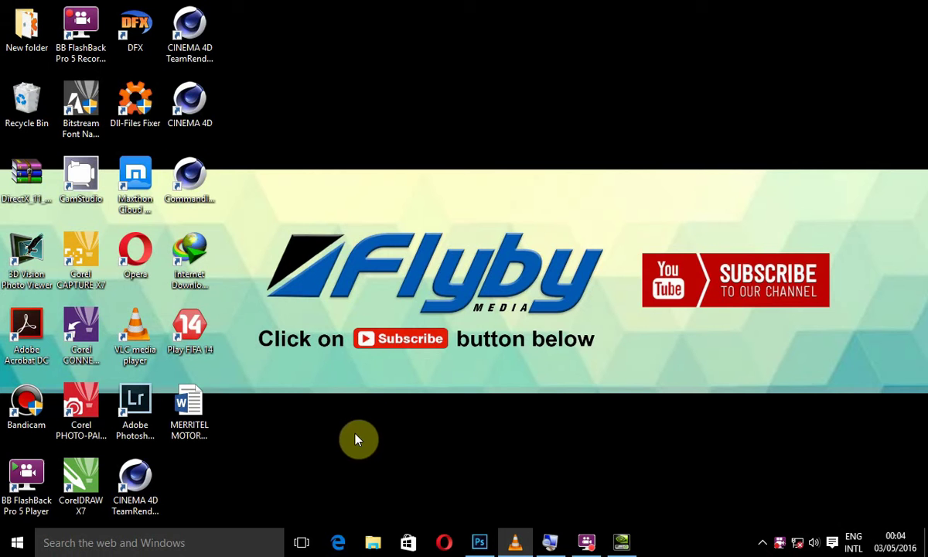
# Launch Word 2013 from the Start menu's Most used list and open a blank document
pyautogui.click(18, 545)
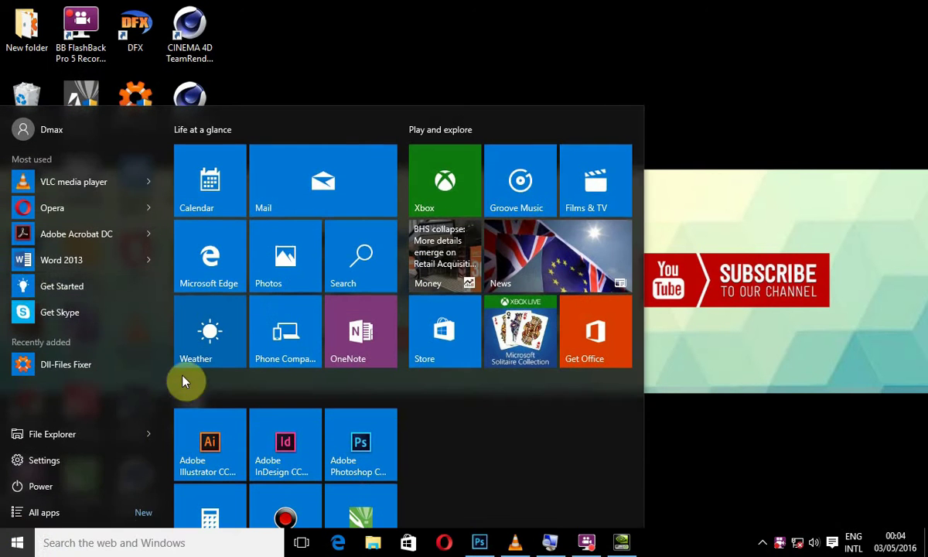
pyautogui.click(67, 265)
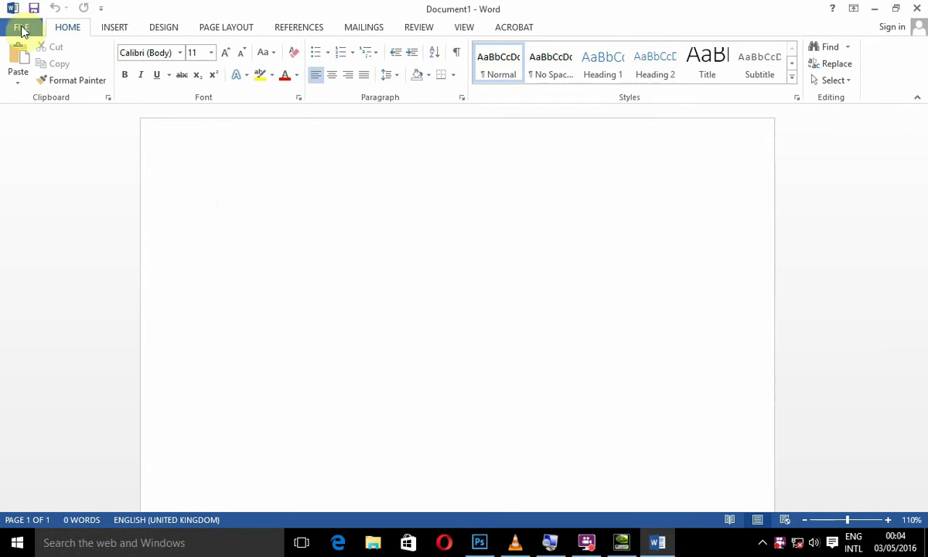
# Open the Date letter from the Project Files folder on DATA (E:)
pyautogui.click(21, 30)
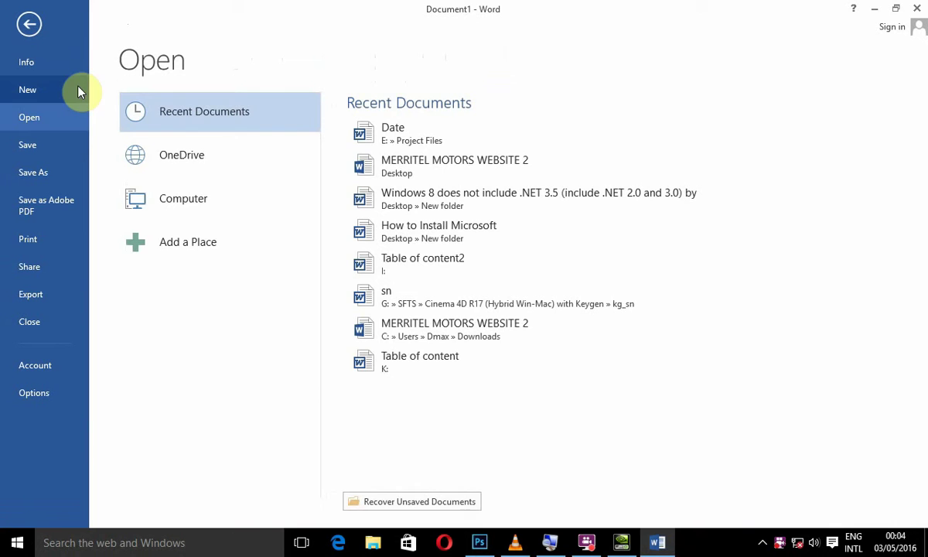
pyautogui.click(201, 200)
pyautogui.click(378, 337)
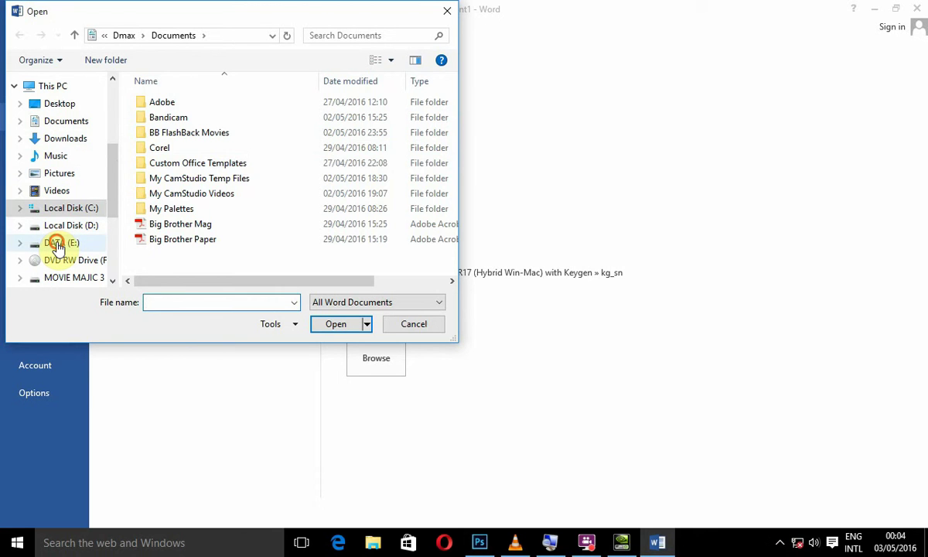
pyautogui.click(56, 245)
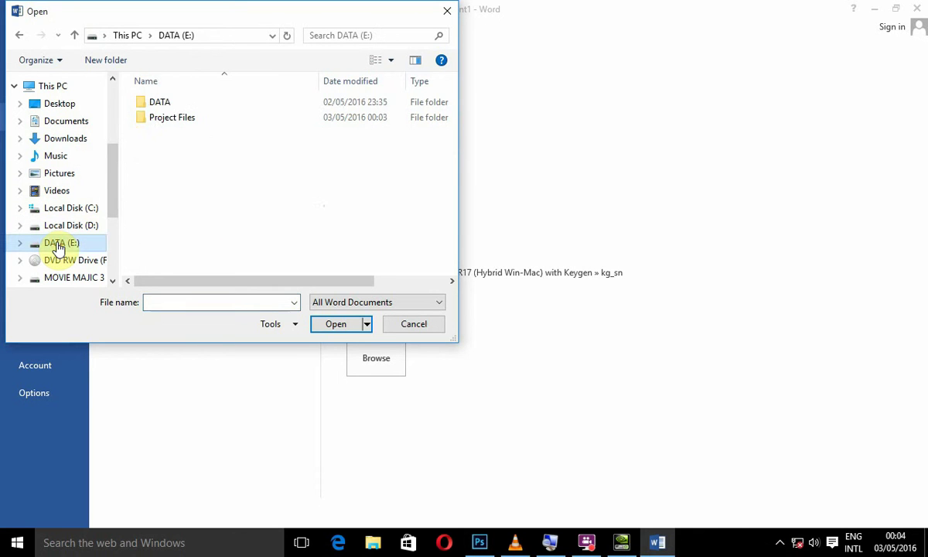
pyautogui.click(167, 122)
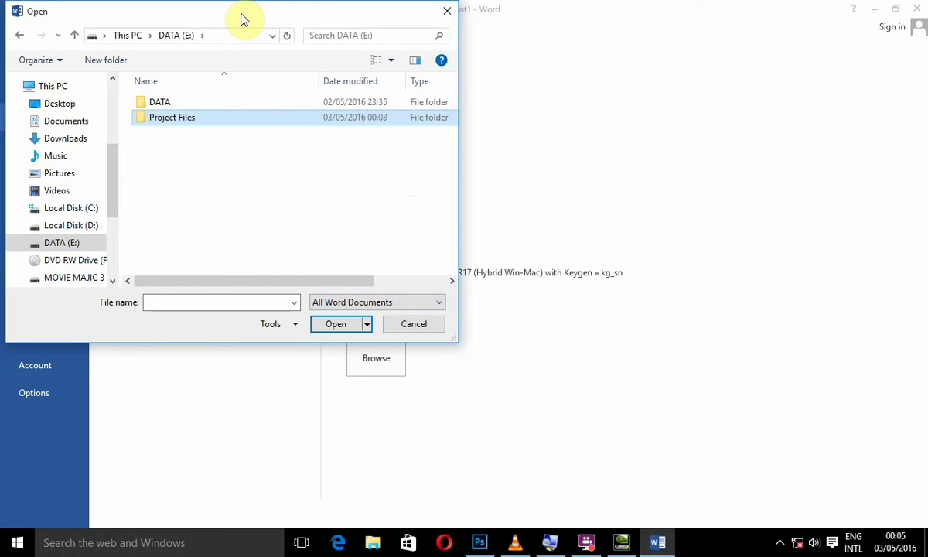
pyautogui.moveTo(237, 18); pyautogui.dragTo(434, 74)
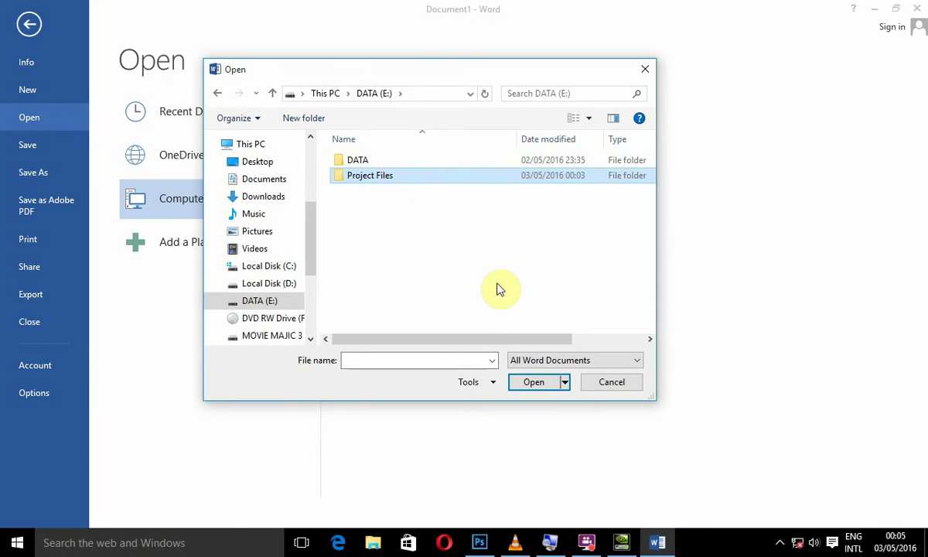
pyautogui.click(547, 386)
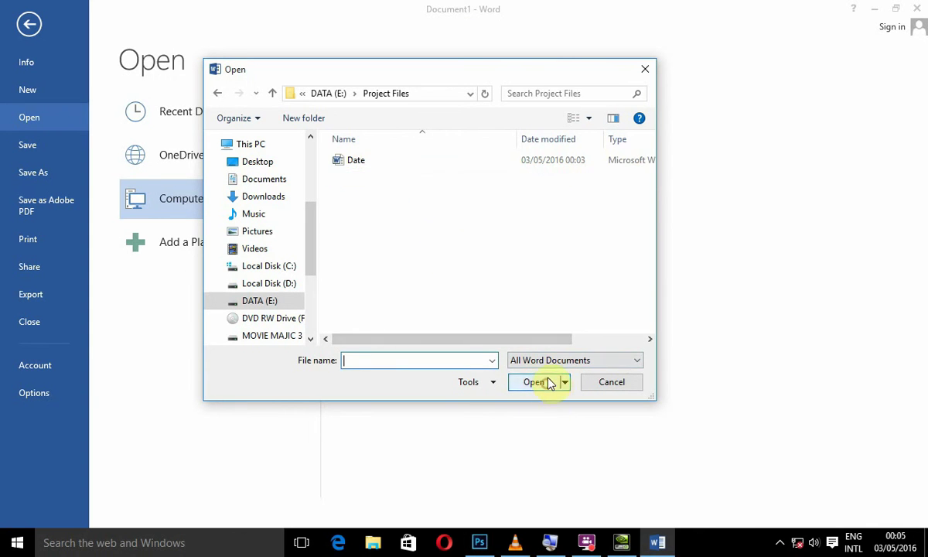
pyautogui.click(357, 164)
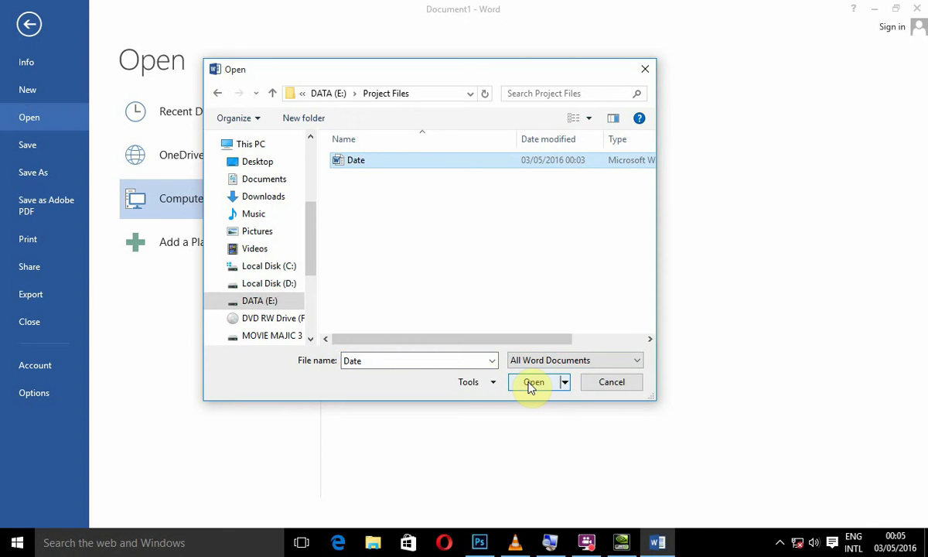
pyautogui.click(534, 382)
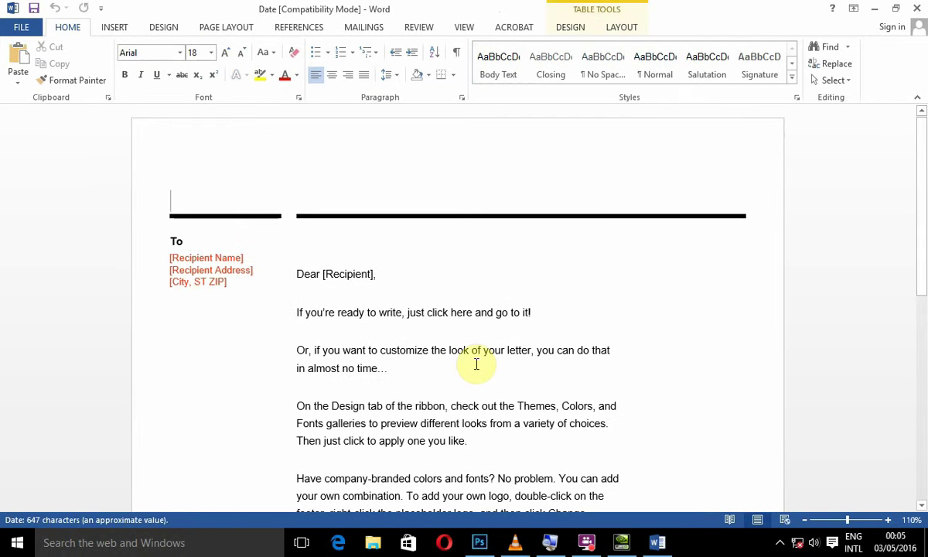
# Scroll down to the letter's footer and back up to review the Date template
pyautogui.scroll(-8, 509, 305)
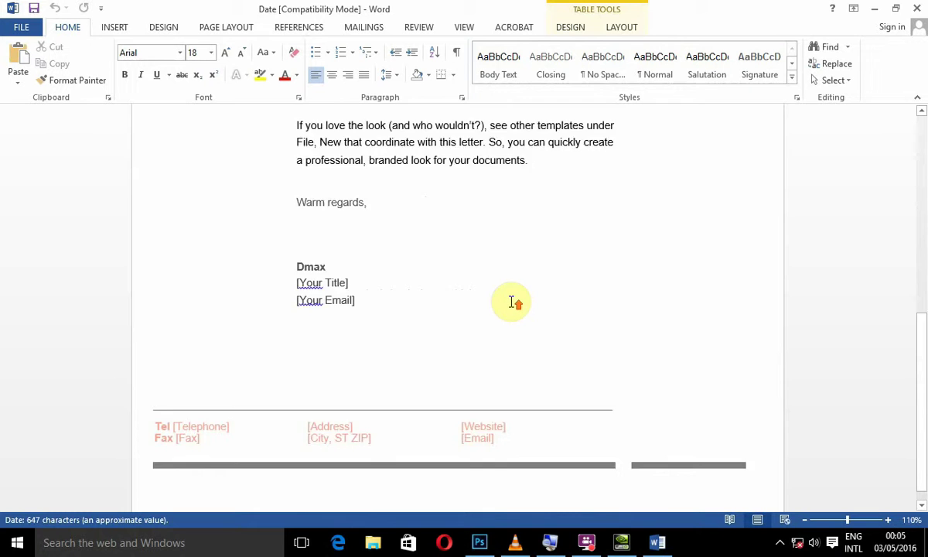
pyautogui.scroll(8, 513, 302)
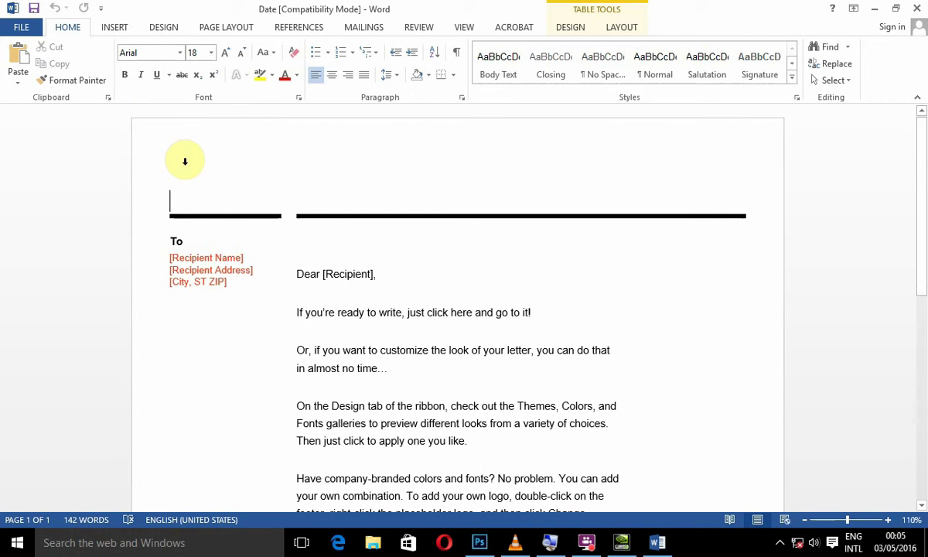
# Insert the FlybyTutorials logo picture from DATA (E:)\Project Files at the top of the letter
pyautogui.click(115, 27)
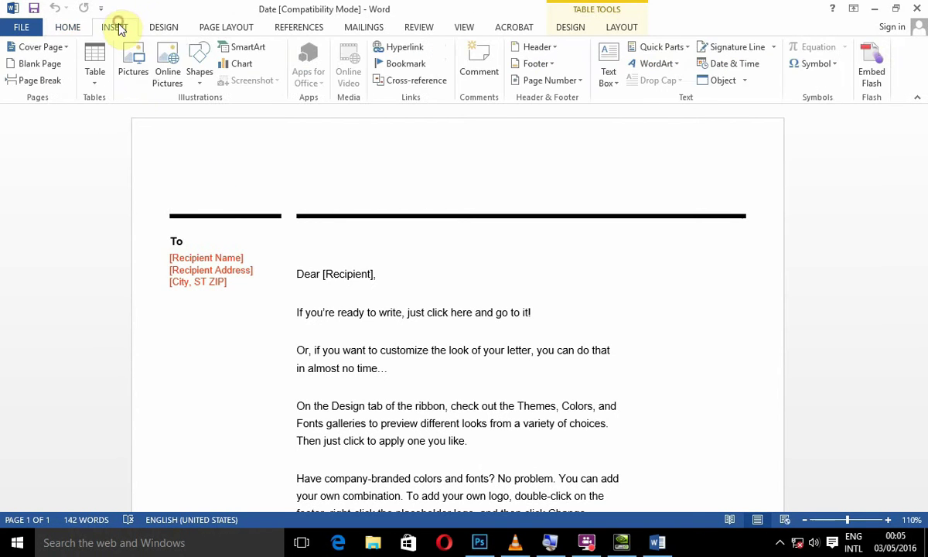
pyautogui.click(131, 68)
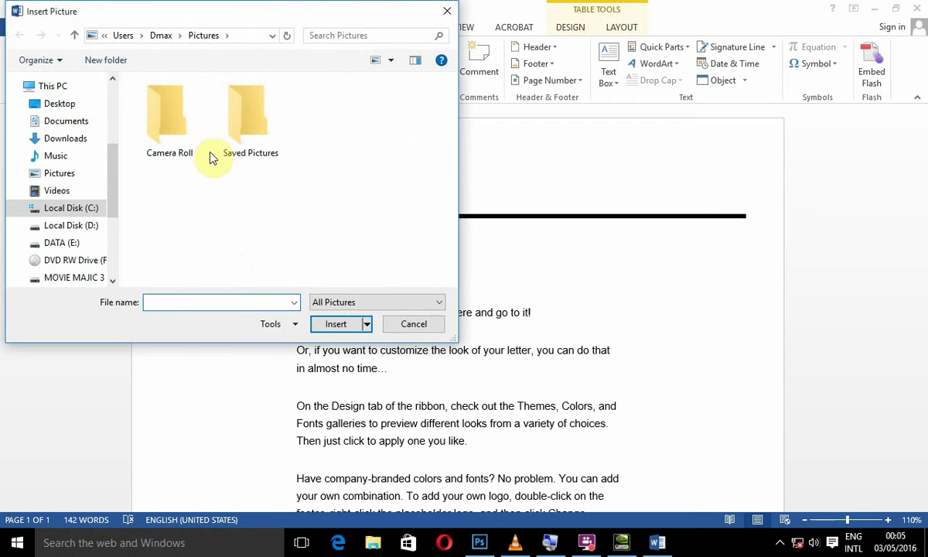
pyautogui.click(69, 245)
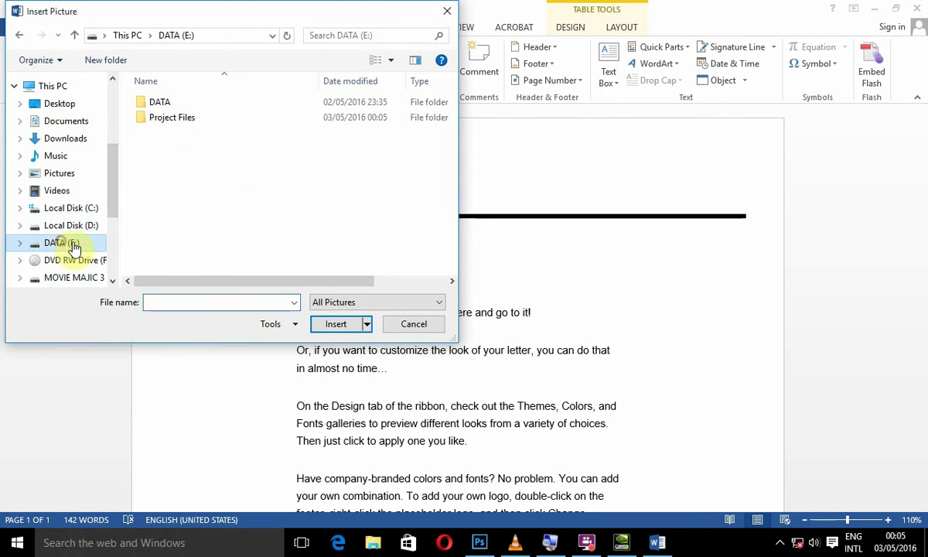
pyautogui.click(177, 122)
pyautogui.doubleClick(178, 123)
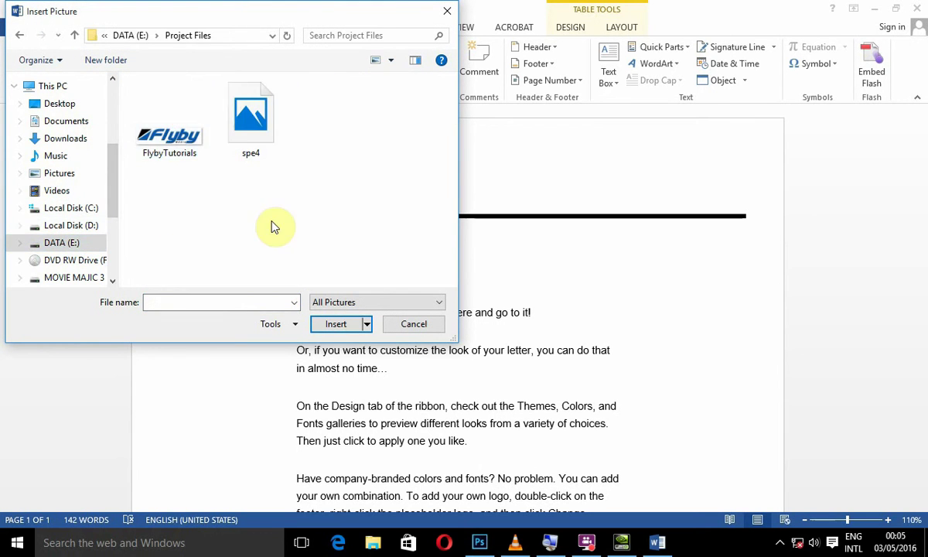
pyautogui.click(174, 139)
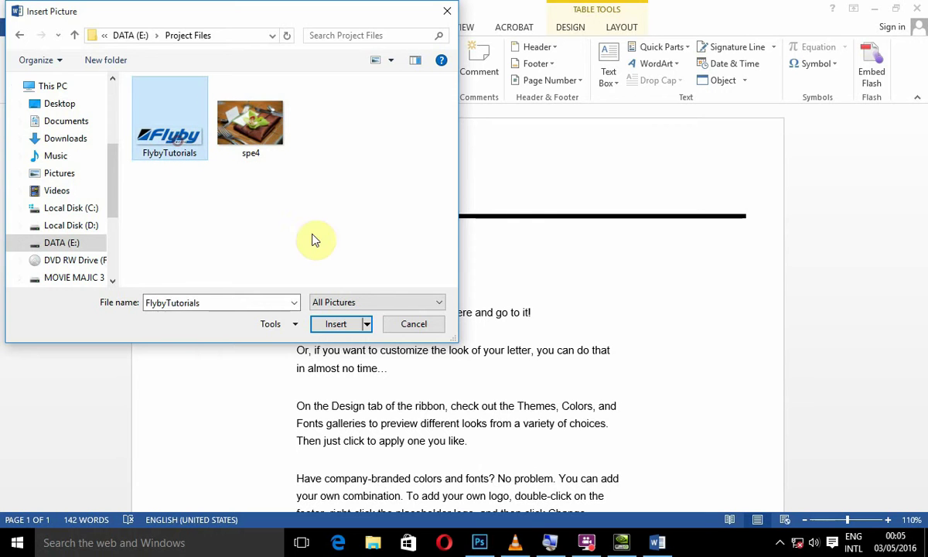
pyautogui.click(345, 327)
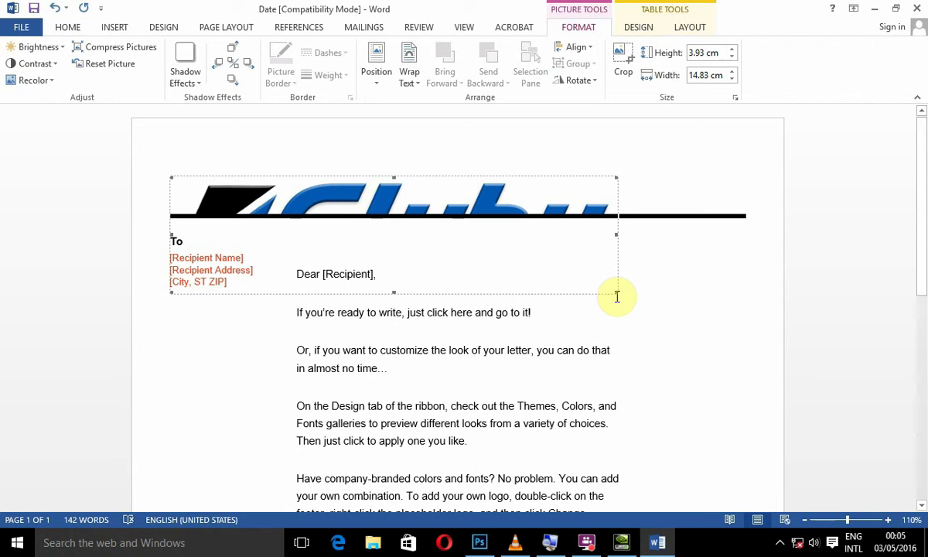
# Shrink the logo to 1.22 × 4.56 cm and place it top-left with text wrapping, beside the heading rule
pyautogui.moveTo(615, 292); pyautogui.dragTo(314, 202)
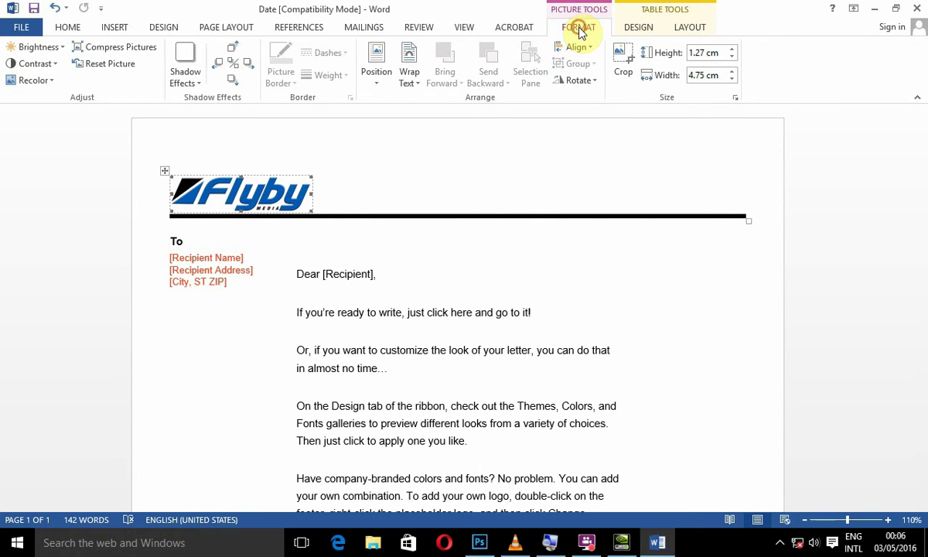
pyautogui.click(376, 63)
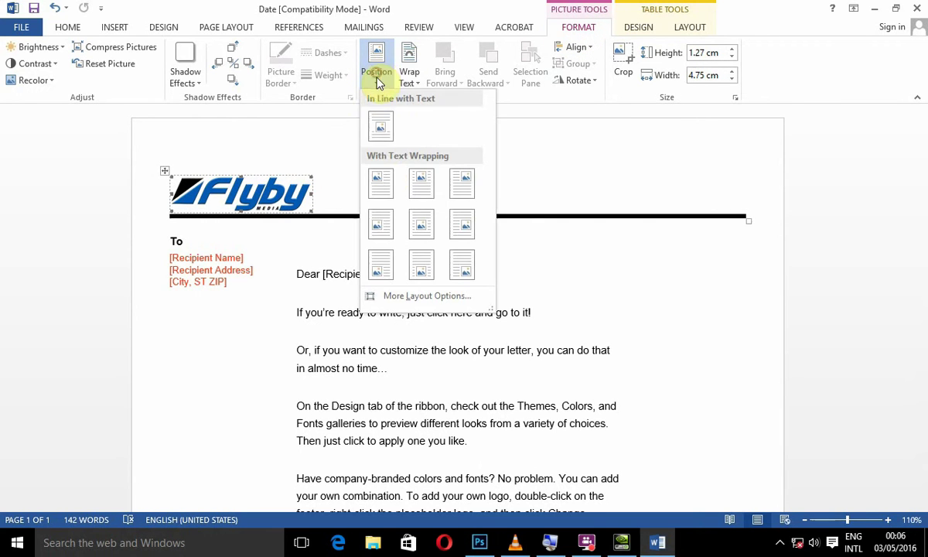
pyautogui.click(381, 182)
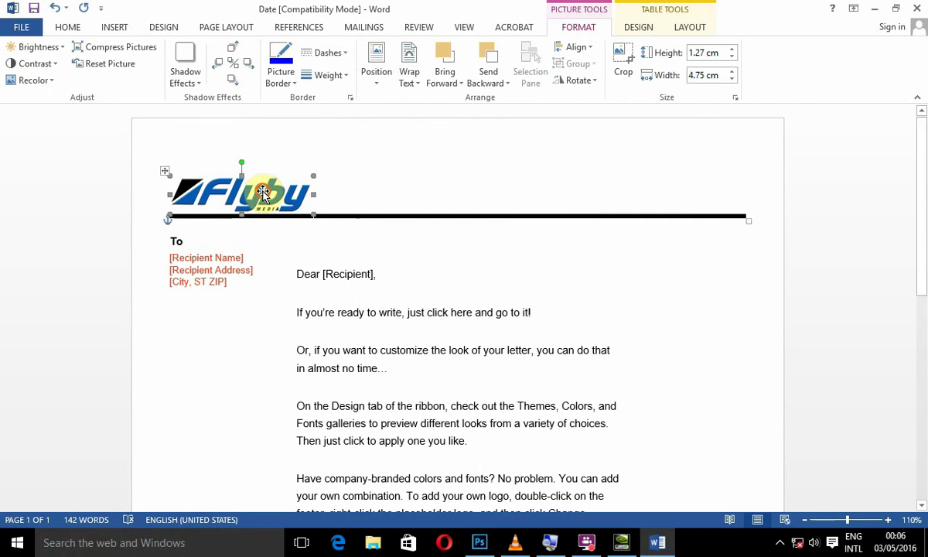
pyautogui.moveTo(263, 172)
pyautogui.mouseDown()
pyautogui.moveTo(229, 176)
pyautogui.moveTo(254, 178)
pyautogui.mouseUp()
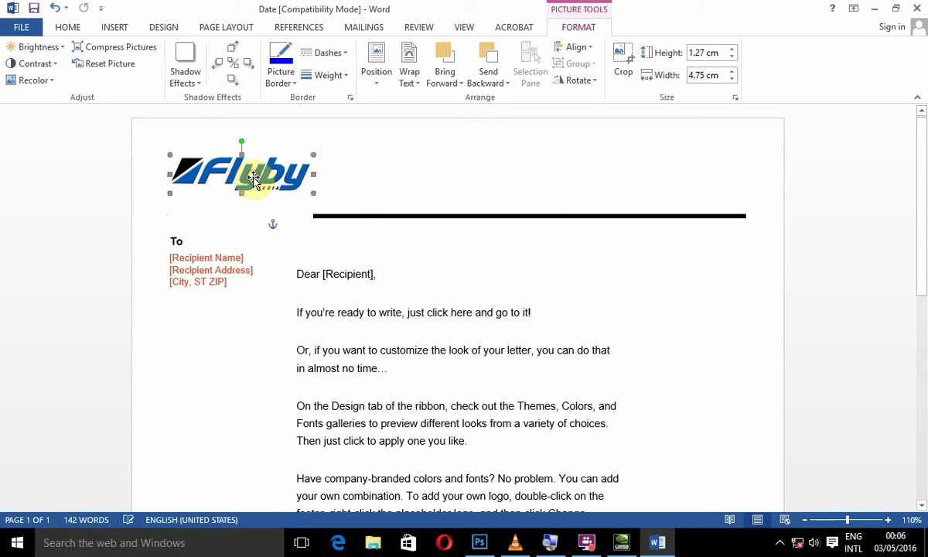
pyautogui.moveTo(311, 191)
pyautogui.mouseDown()
pyautogui.moveTo(294, 193)
pyautogui.moveTo(306, 192)
pyautogui.mouseUp()
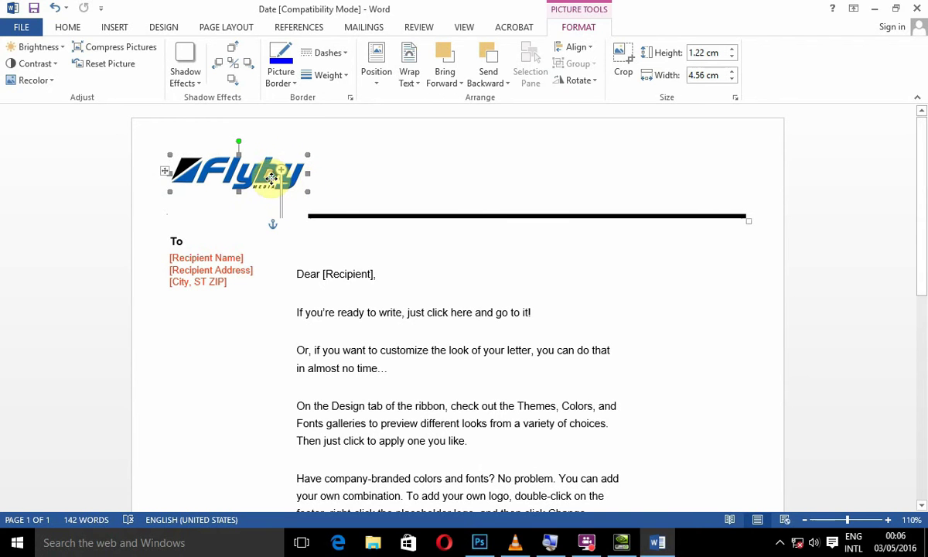
pyautogui.click(427, 170)
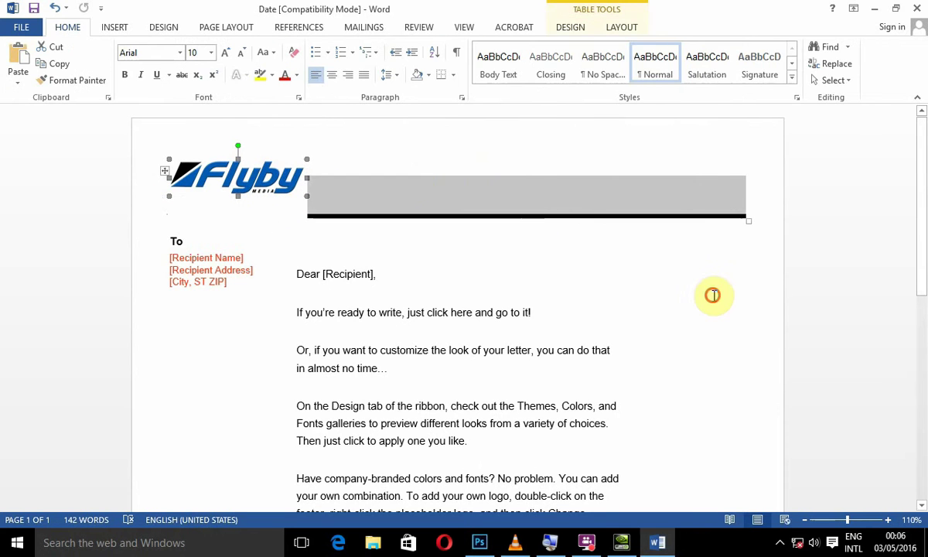
pyautogui.click(667, 275)
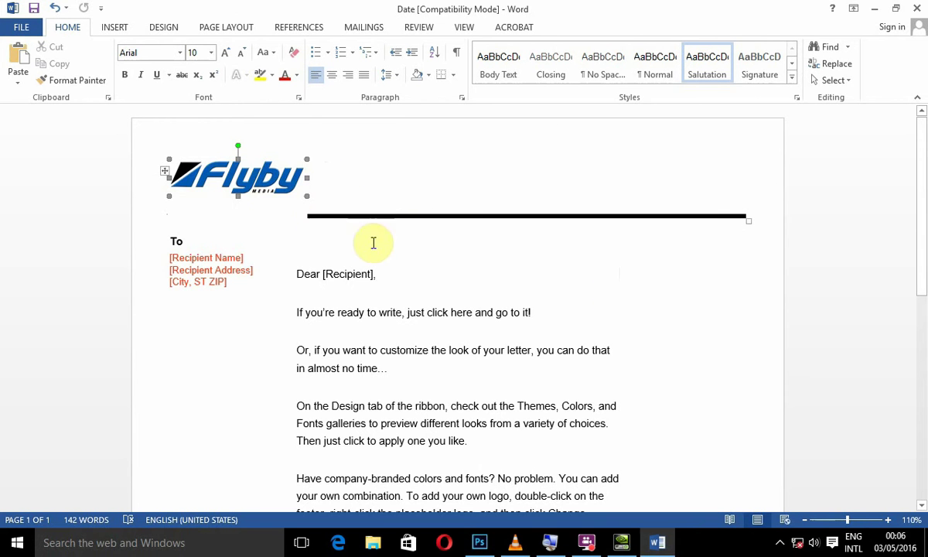
# Replace the 'in almost no time…' line with the spe4 photo dragged from File Explorer's Project Files folder
pyautogui.scroll(-4, 388, 230)
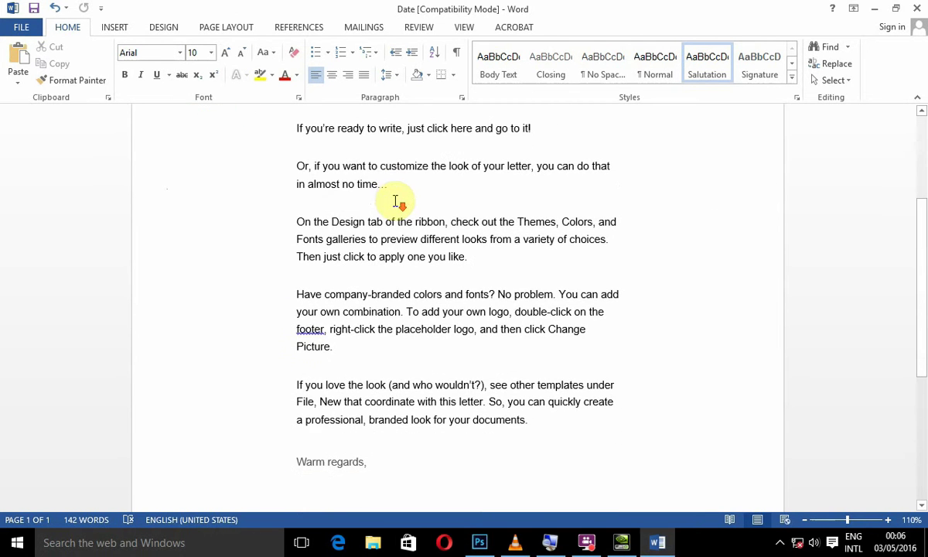
pyautogui.click(276, 213)
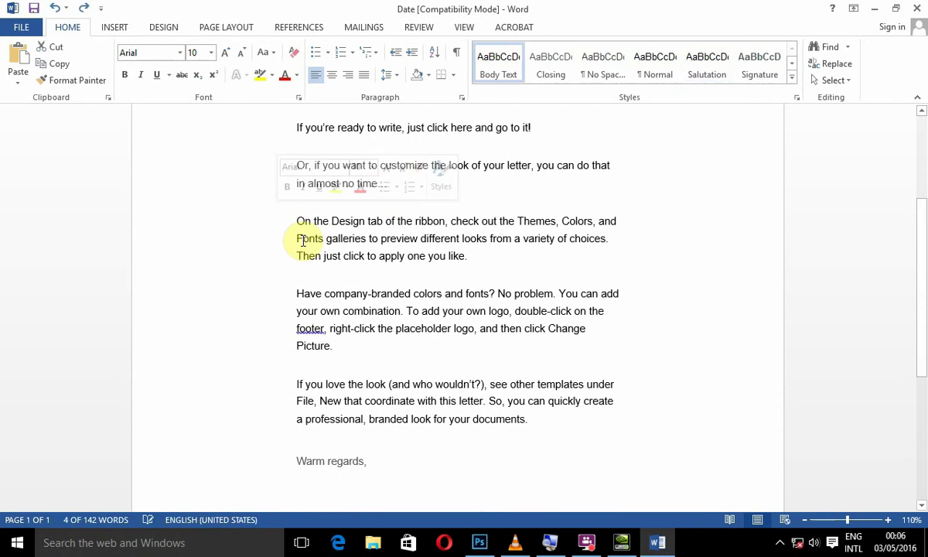
pyautogui.click(376, 546)
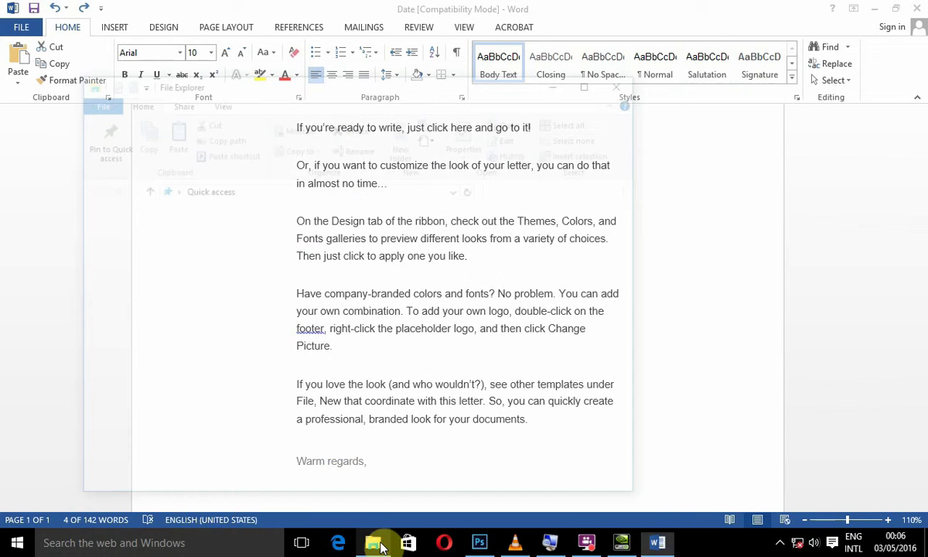
pyautogui.moveTo(240, 84); pyautogui.dragTo(481, 37)
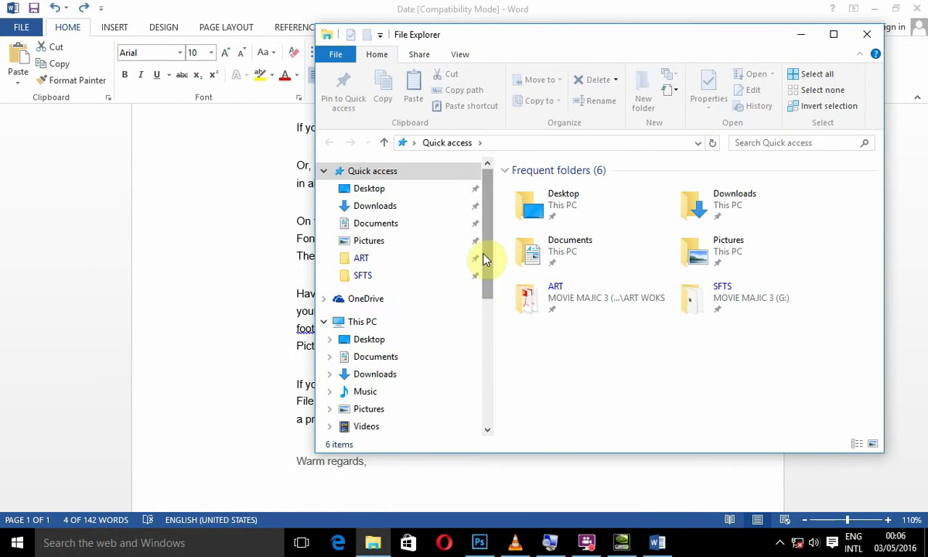
pyautogui.moveTo(487, 259); pyautogui.dragTo(496, 336)
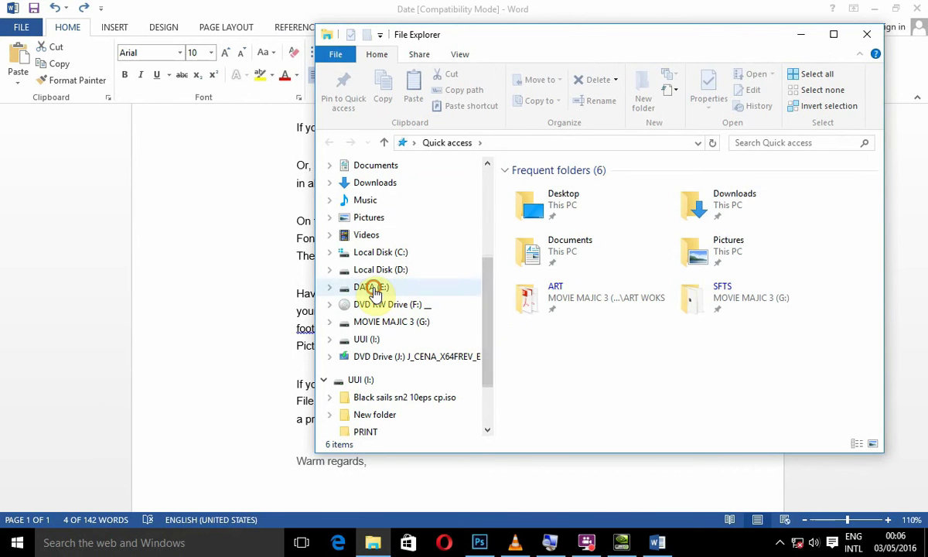
pyautogui.click(370, 286)
pyautogui.click(562, 202)
pyautogui.doubleClick(561, 201)
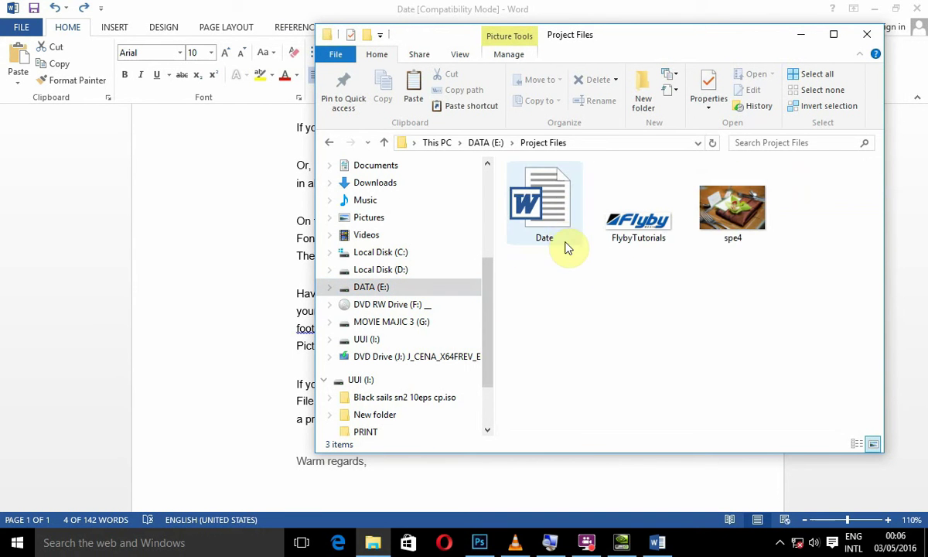
pyautogui.click(740, 212)
pyautogui.moveTo(739, 213); pyautogui.dragTo(298, 255)
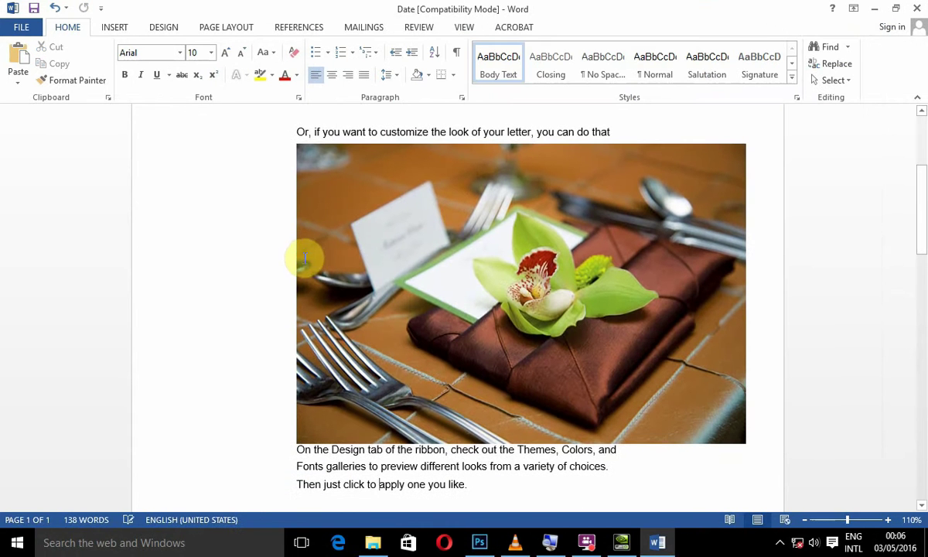
# Shrink the spe4 photo to about 4.1 × 6.14 cm, keeping it inline with the text
pyautogui.click(682, 404)
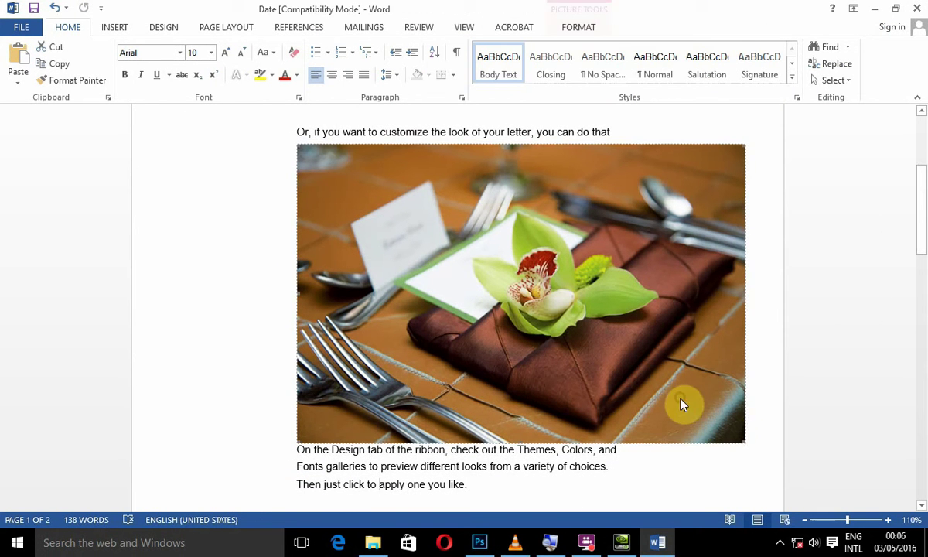
pyautogui.moveTo(742, 438); pyautogui.dragTo(475, 266)
pyautogui.scroll(3, 499, 270)
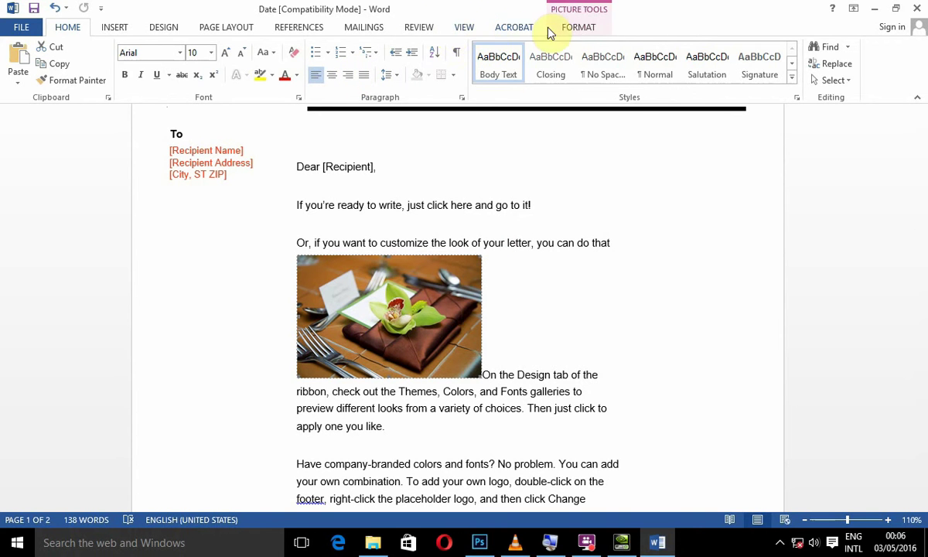
pyautogui.click(576, 28)
# Give the photo a With Text Wrapping position and move it to the start of the 'Have company-branded colors' paragraph
pyautogui.click(376, 70)
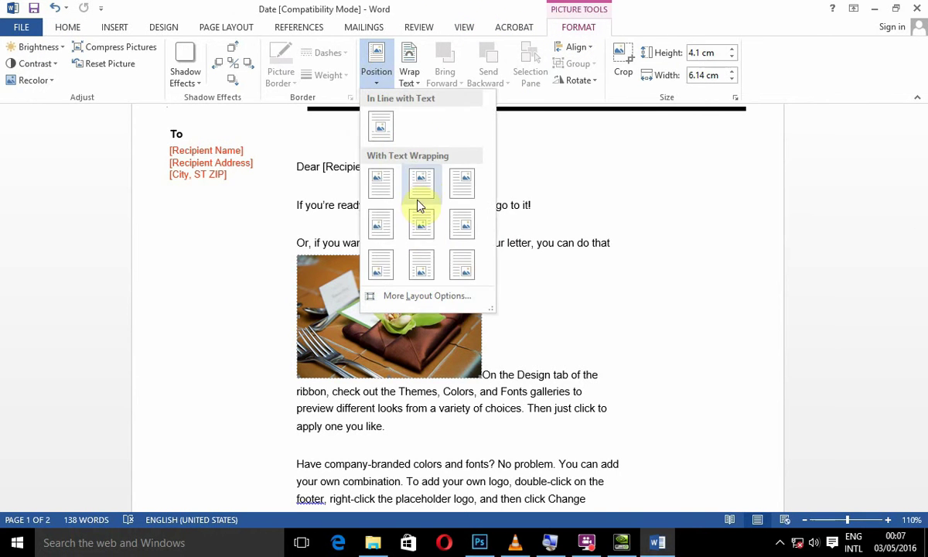
pyautogui.click(424, 230)
pyautogui.scroll(-3, 656, 257)
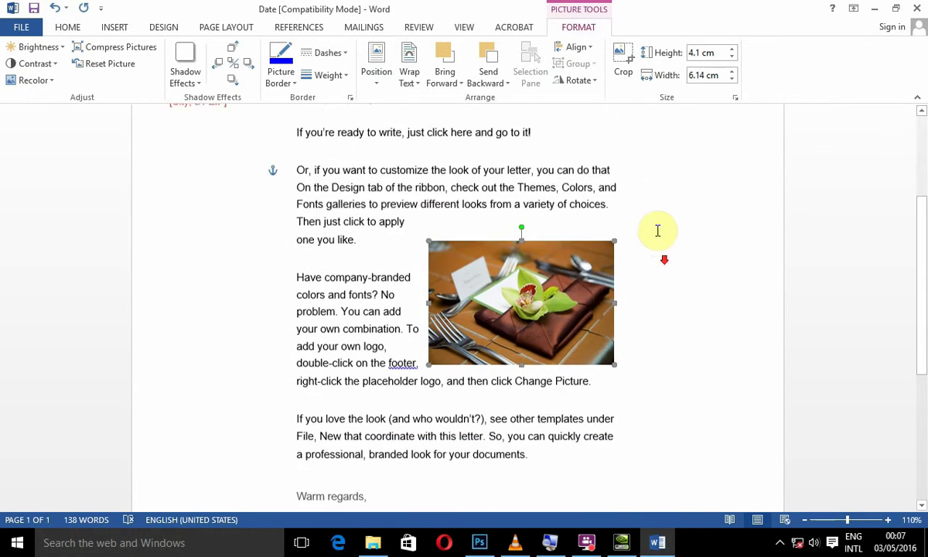
pyautogui.scroll(2, 569, 223)
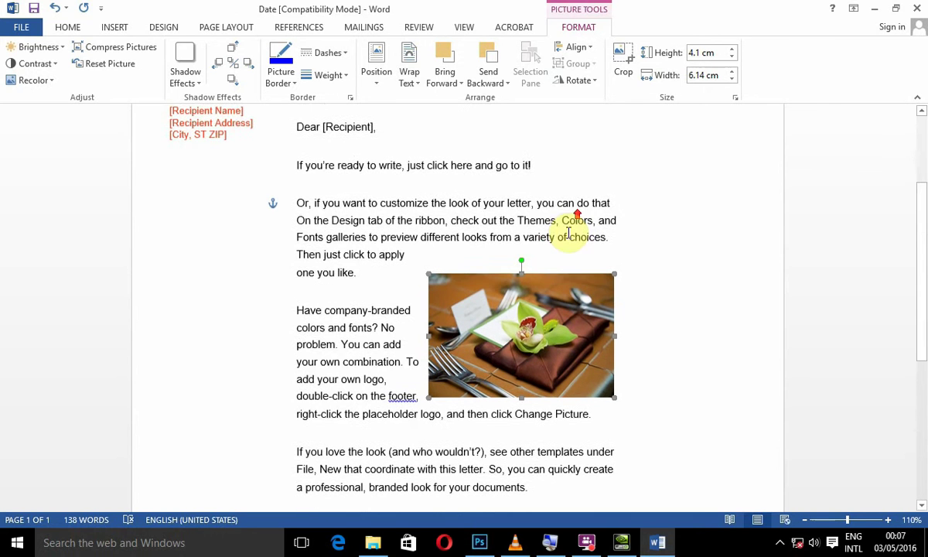
pyautogui.moveTo(545, 296); pyautogui.dragTo(458, 362)
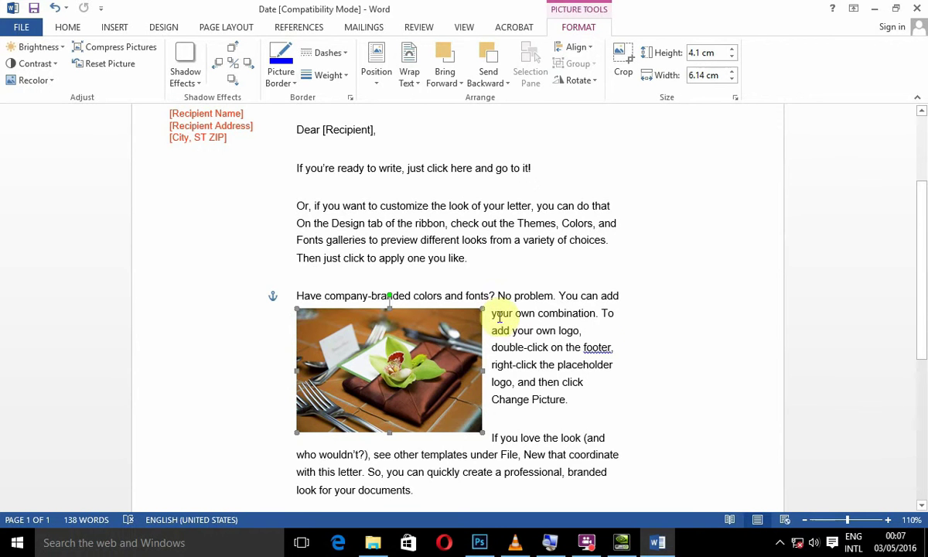
pyautogui.scroll(-5, 498, 313)
pyautogui.scroll(7, 481, 275)
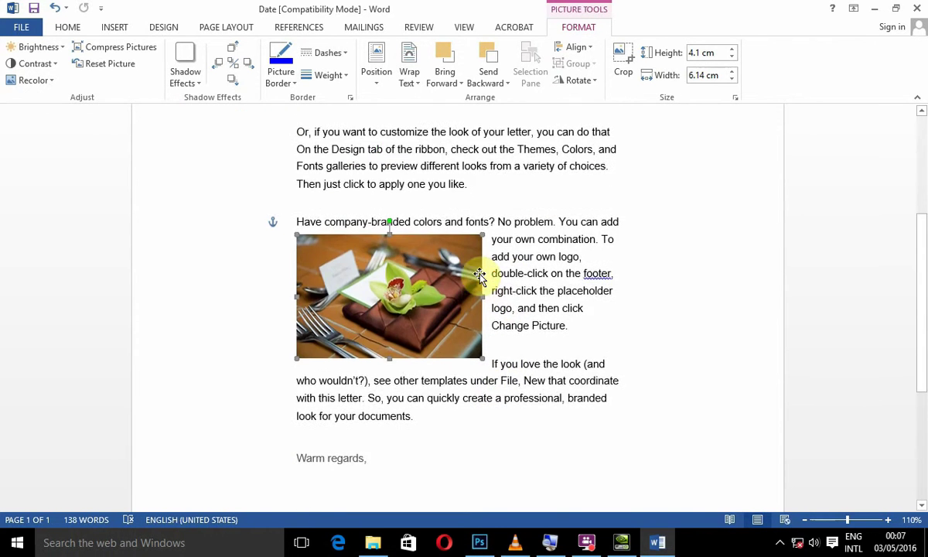
pyautogui.scroll(-5, 480, 273)
pyautogui.scroll(-6, 481, 274)
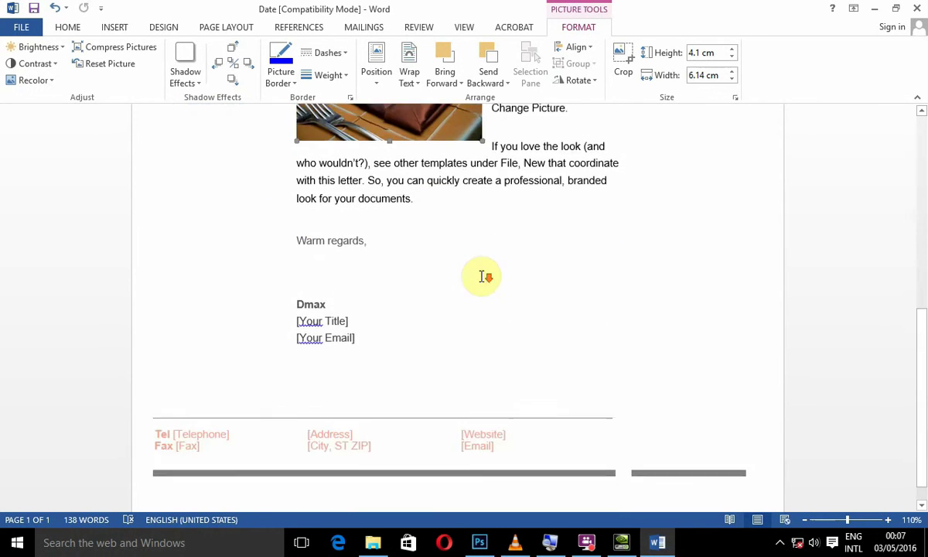
pyautogui.scroll(9, 481, 275)
pyautogui.scroll(4, 483, 276)
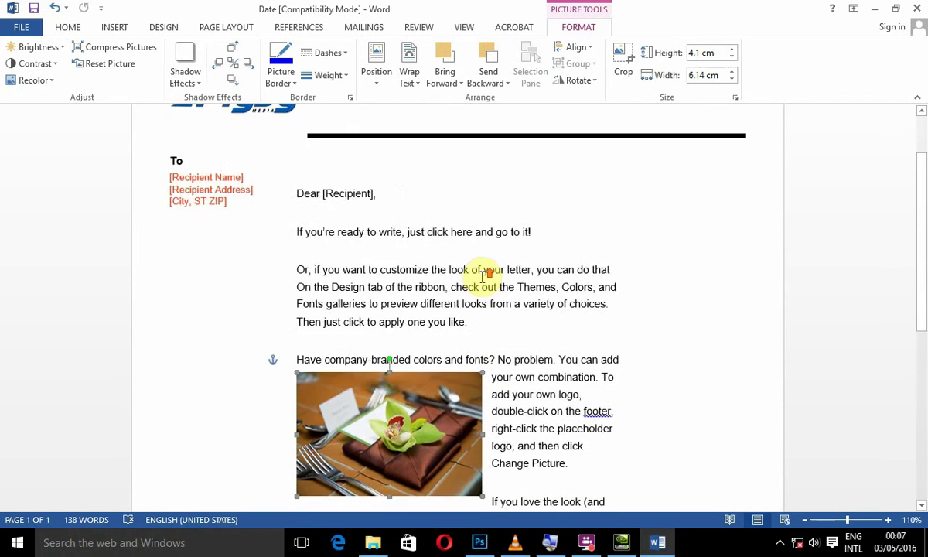
pyautogui.scroll(-11, 483, 276)
pyautogui.scroll(-2, 484, 278)
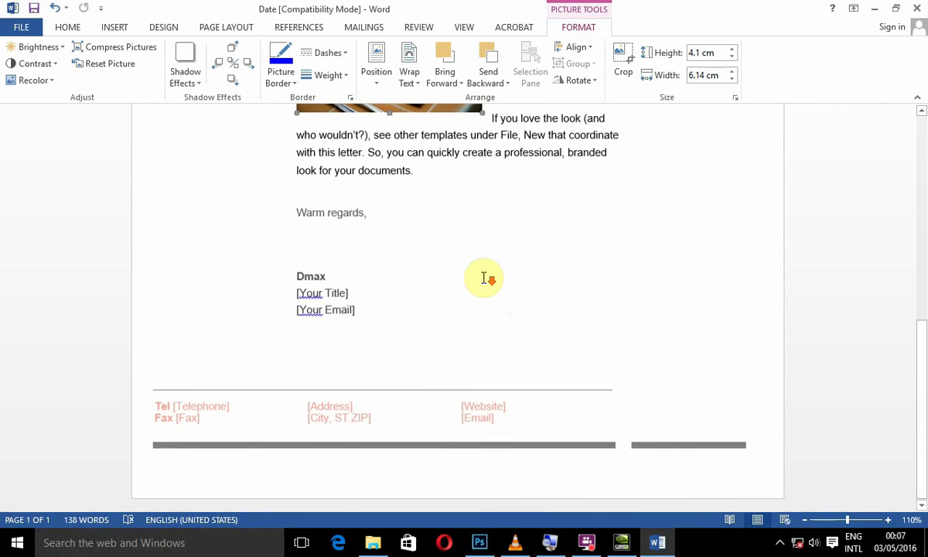
pyautogui.scroll(10, 483, 278)
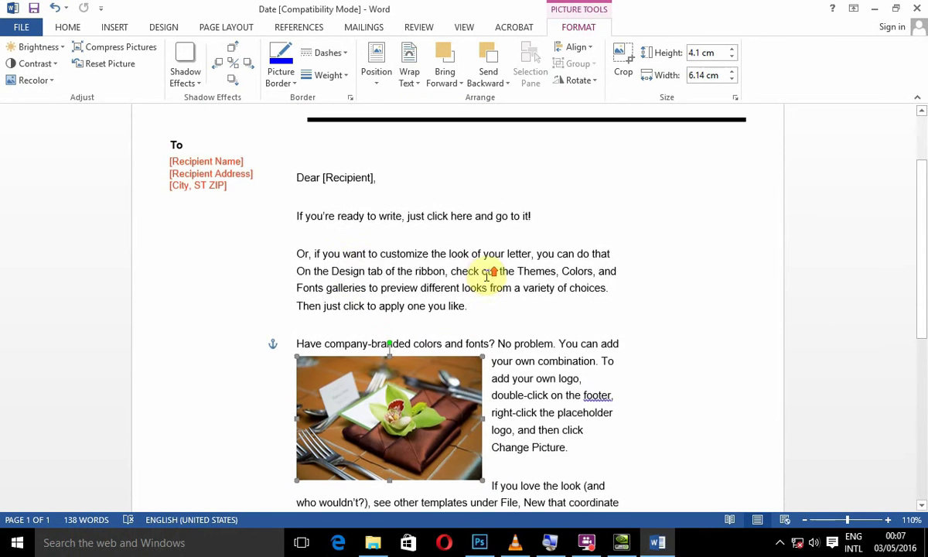
pyautogui.scroll(3, 359, 281)
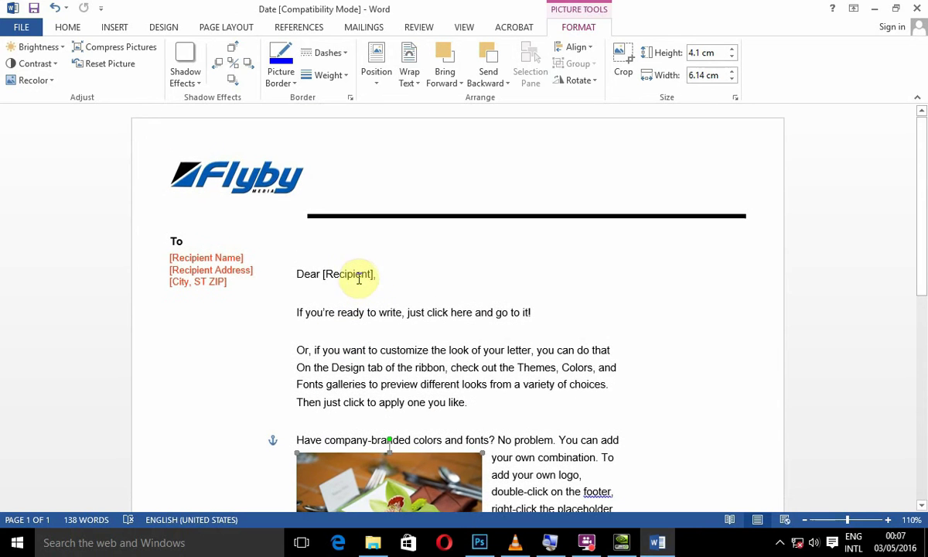
pyautogui.scroll(-3, 368, 266)
pyautogui.scroll(1, 368, 265)
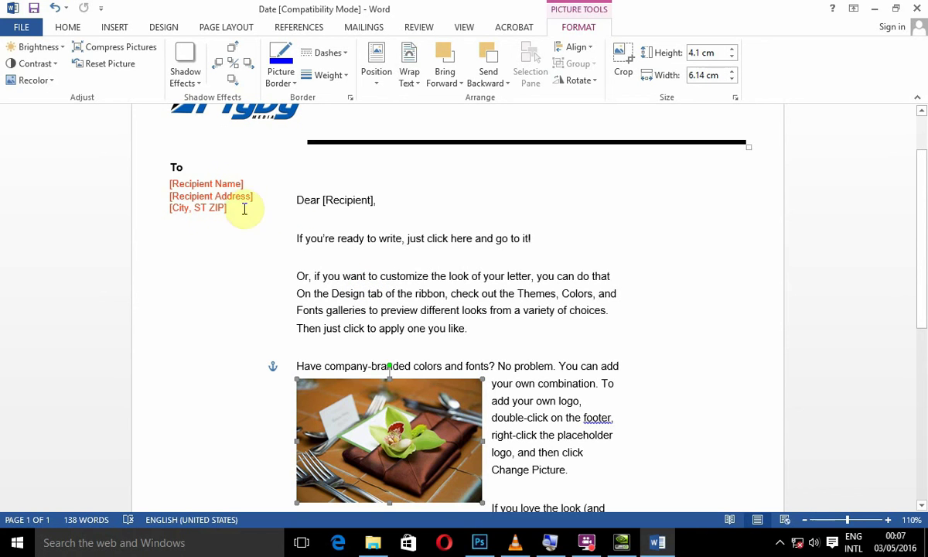
pyautogui.click(878, 170)
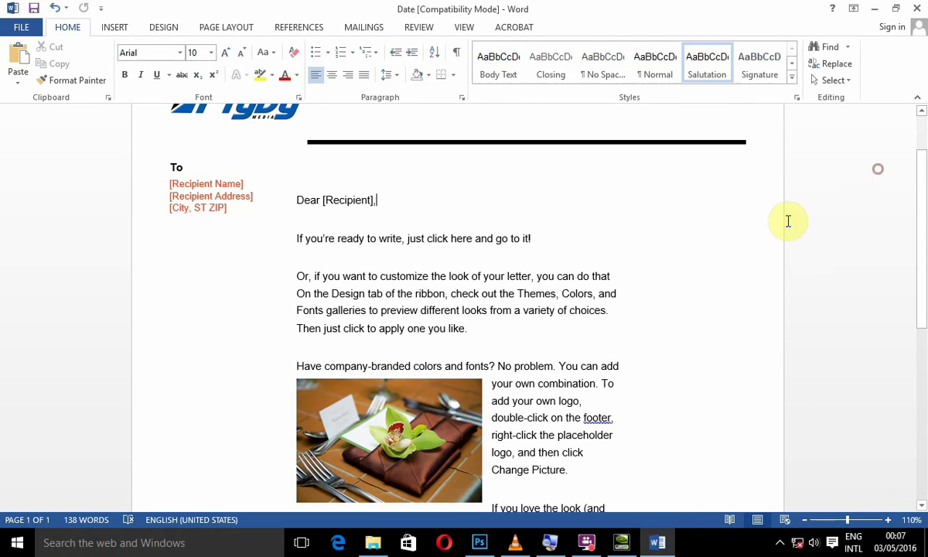
pyautogui.scroll(-2, 785, 230)
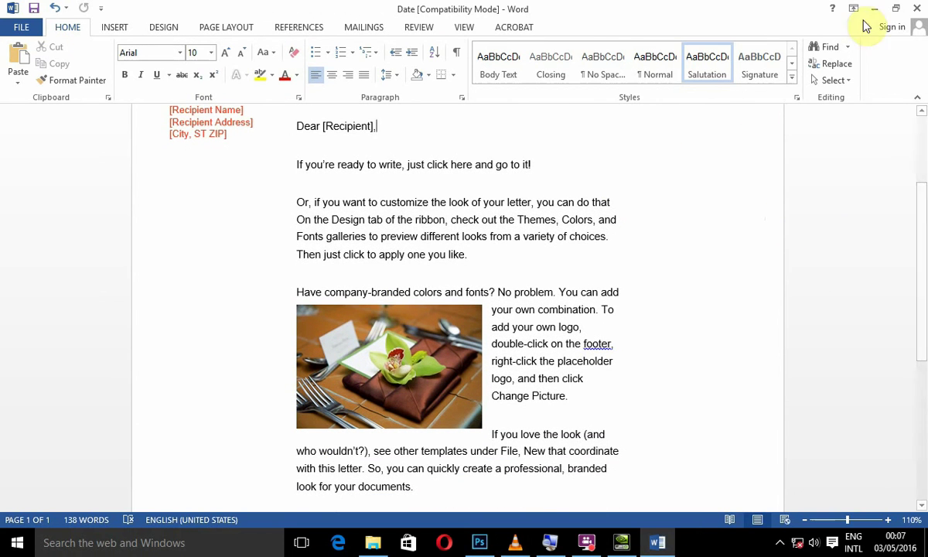